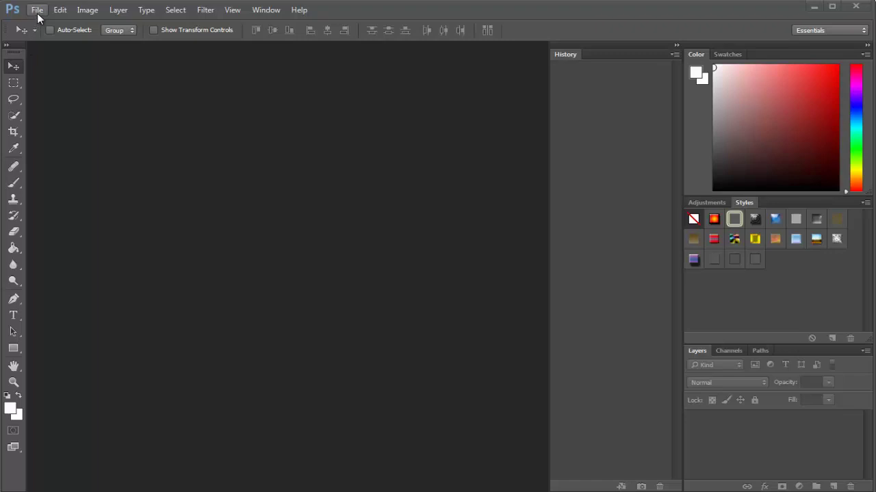
Start a new document from the File menu
{"action": "left_click", "coordinate": [37, 11]}
{"action": "left_click", "coordinate": [42, 28]}
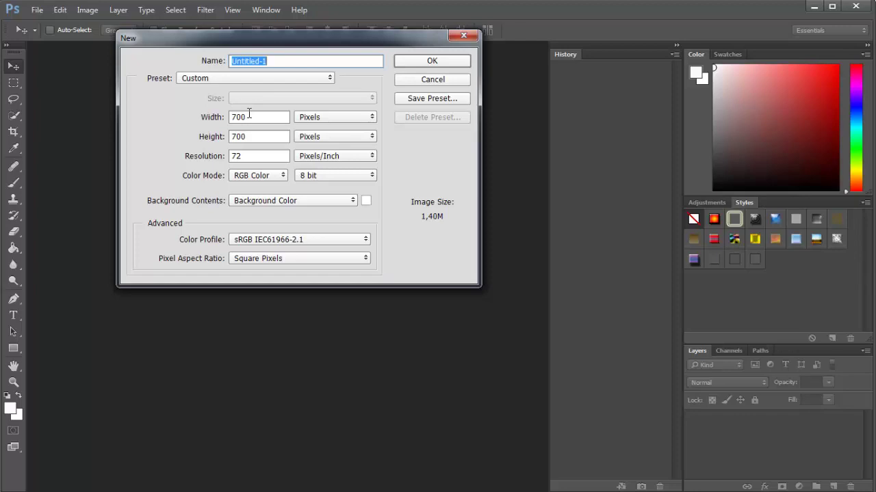
Create a 1280 x 720 px document filled with the white background colour
{"action": "left_click", "coordinate": [249, 117]}
{"action": "type", "text": "1280"}
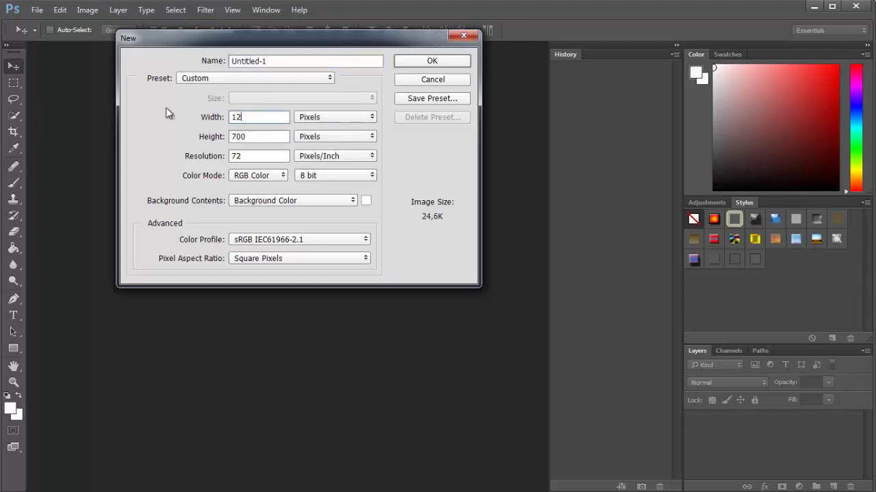
{"action": "left_click", "coordinate": [260, 137]}
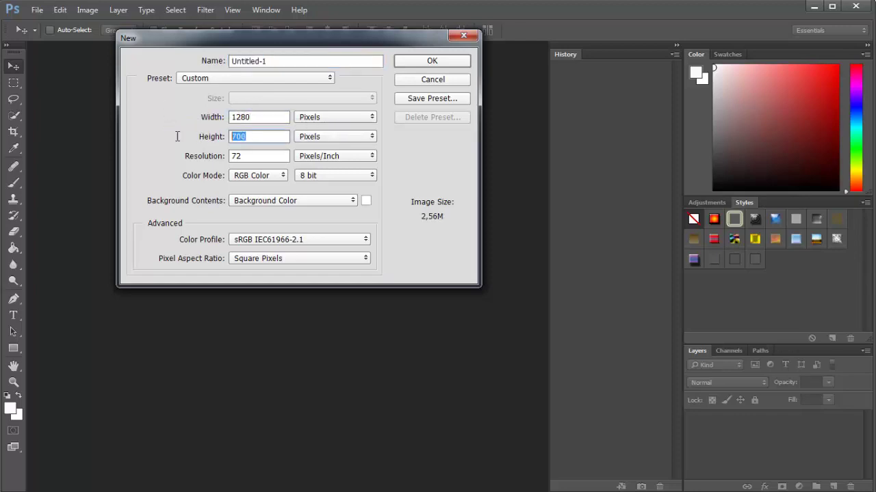
{"action": "type", "text": "720"}
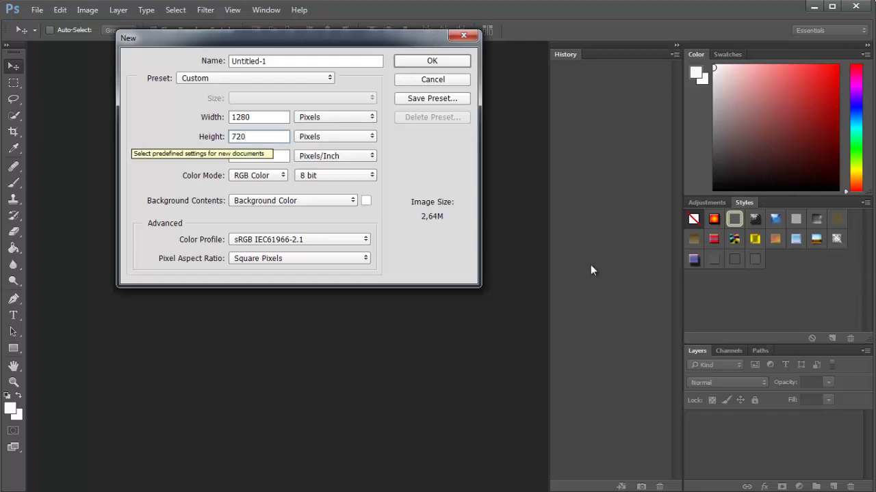
{"action": "left_click_drag", "start_coordinate": [281, 117], "coordinate": [232, 121]}
{"action": "left_click", "coordinate": [253, 135]}
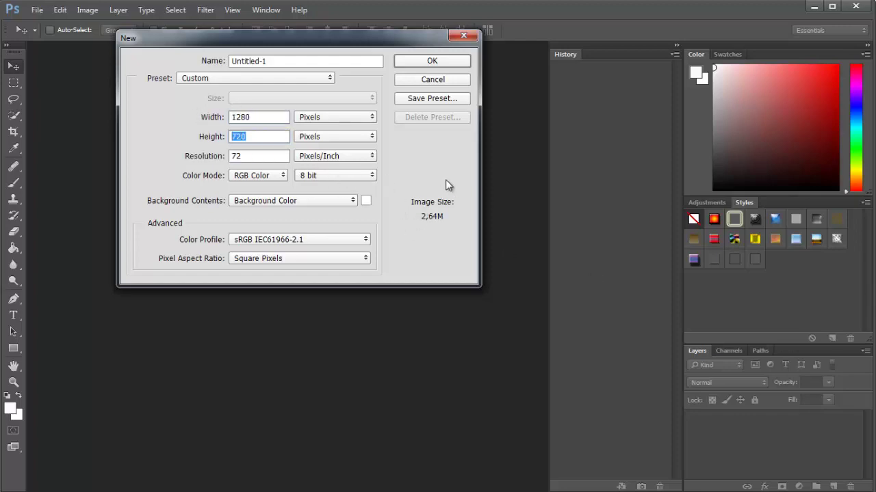
{"action": "left_click", "coordinate": [268, 137]}
{"action": "left_click", "coordinate": [347, 201]}
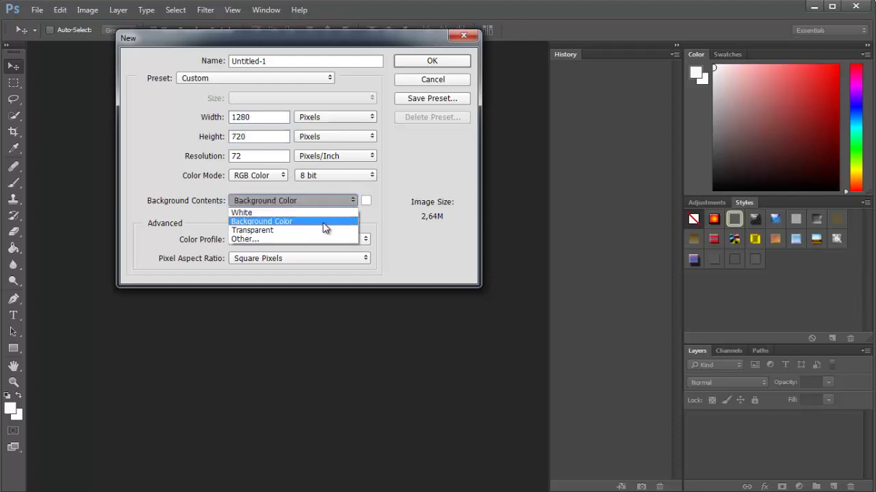
{"action": "left_click", "coordinate": [322, 223]}
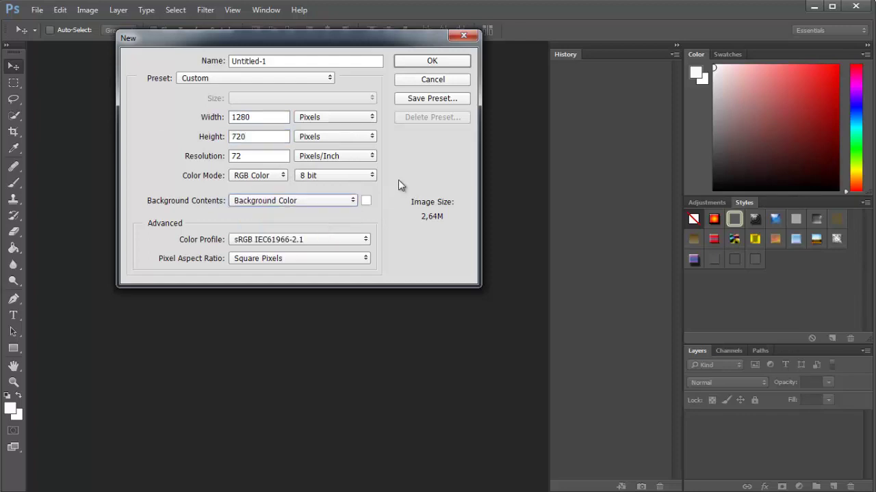
{"action": "left_click", "coordinate": [440, 63]}
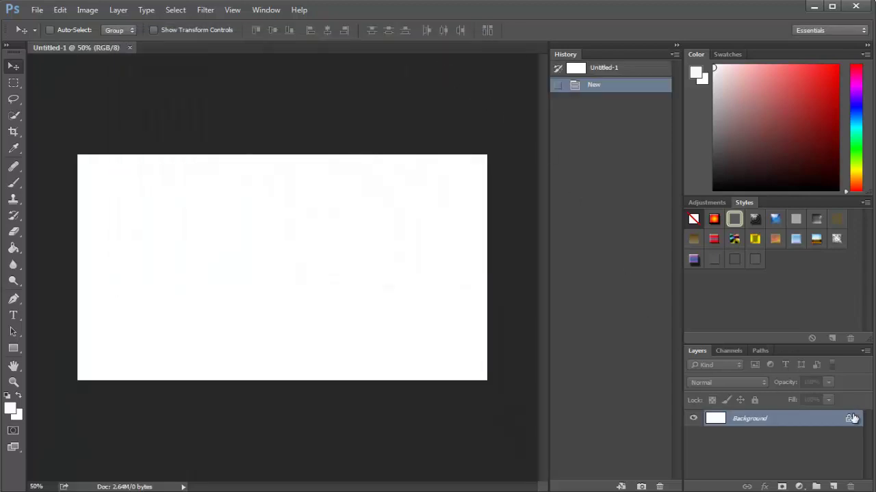
Unlock the Background into Layer 0 and give it a blue Color Overlay
{"action": "left_click", "coordinate": [848, 419]}
{"action": "key", "text": "h"}
{"action": "double_click", "coordinate": [822, 420]}
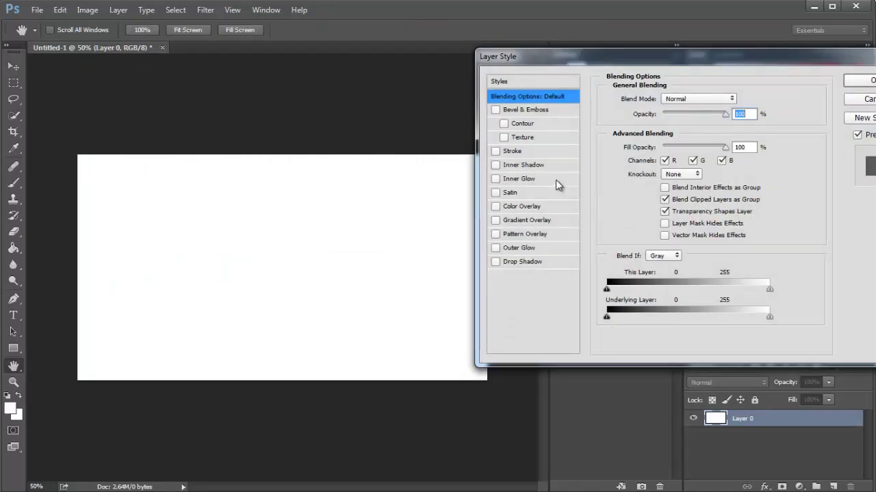
{"action": "left_click", "coordinate": [524, 207]}
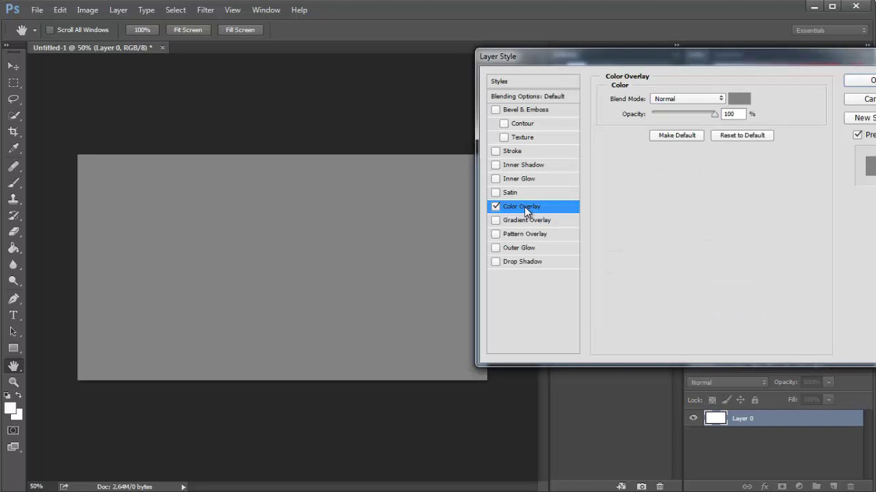
{"action": "left_click", "coordinate": [733, 101]}
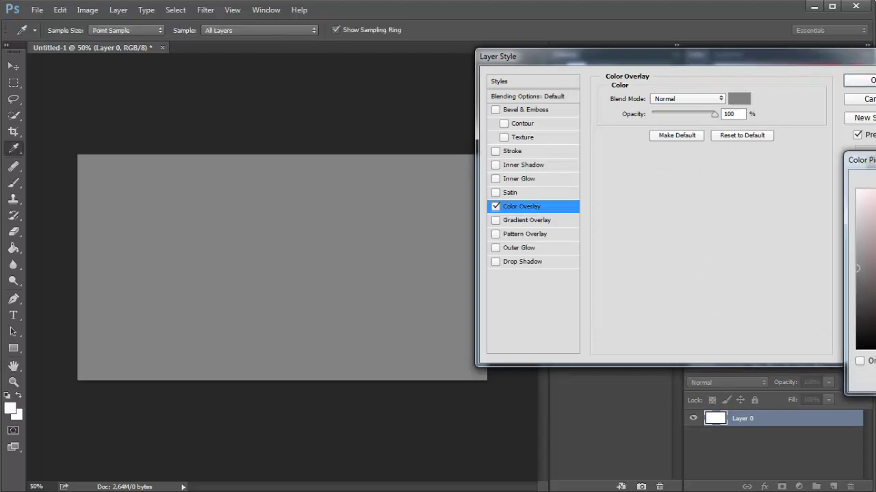
{"action": "left_click", "coordinate": [870, 193]}
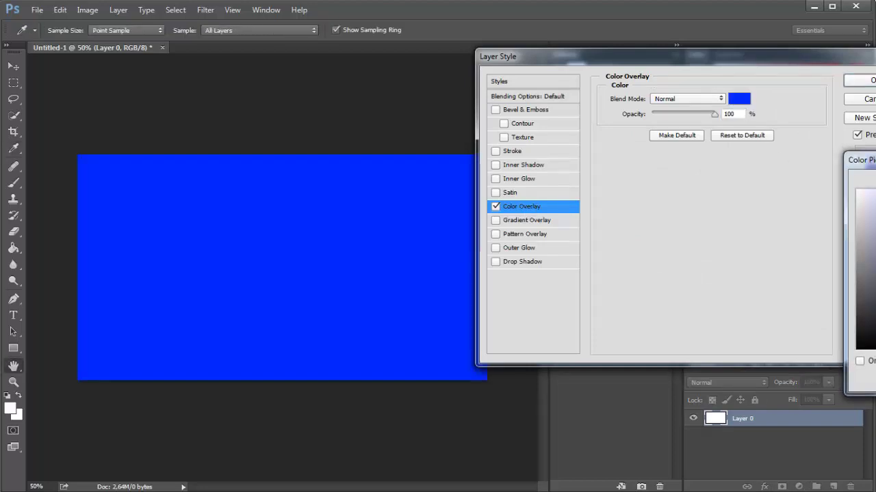
{"action": "key", "text": "Return"}
{"action": "left_click", "coordinate": [855, 82]}
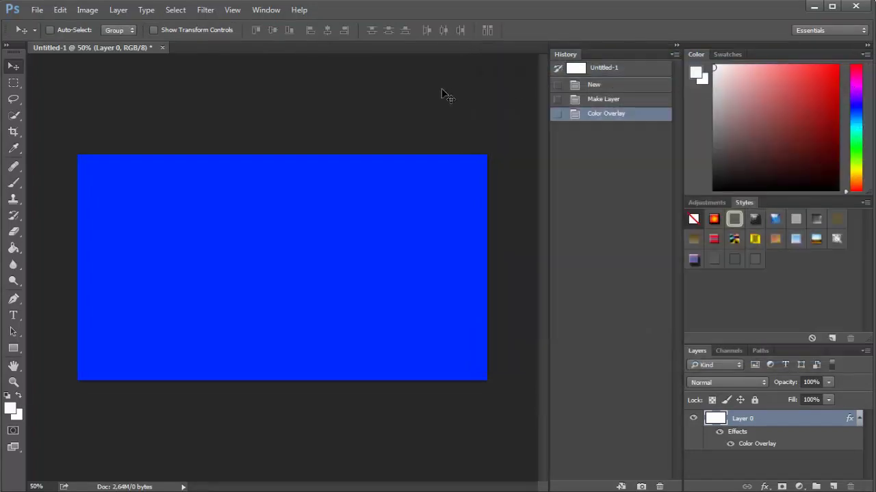
{"action": "left_click", "coordinate": [859, 419]}
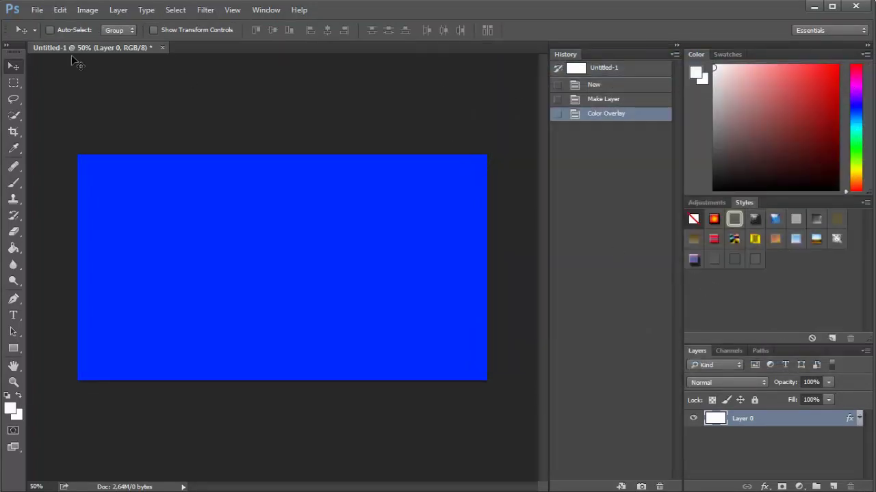
Create a second 700 x 700 px document with a Transparent background
{"action": "left_click", "coordinate": [37, 10]}
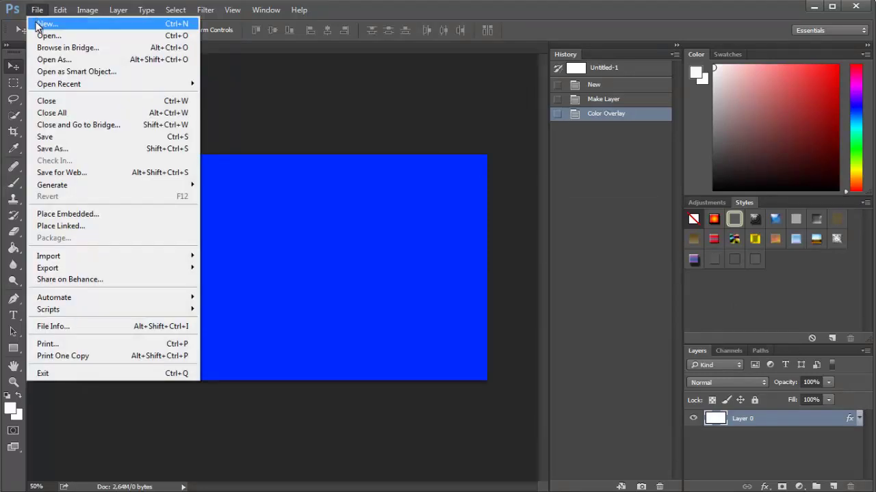
{"action": "left_click", "coordinate": [41, 21]}
{"action": "double_click", "coordinate": [252, 121]}
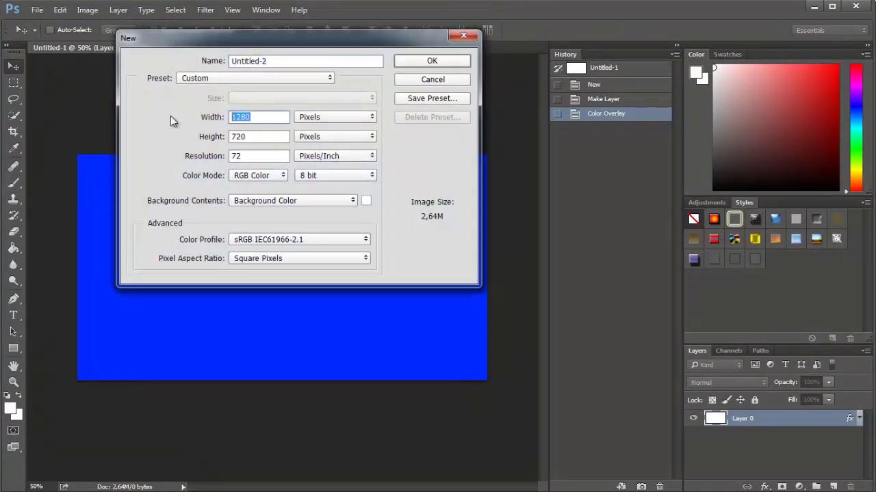
{"action": "type", "text": "700"}
{"action": "double_click", "coordinate": [262, 134]}
{"action": "type", "text": "700"}
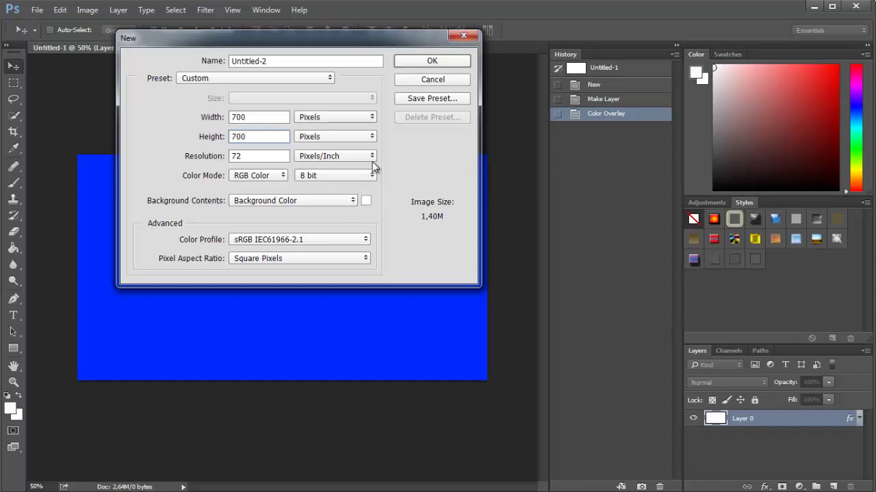
{"action": "left_click", "coordinate": [352, 203]}
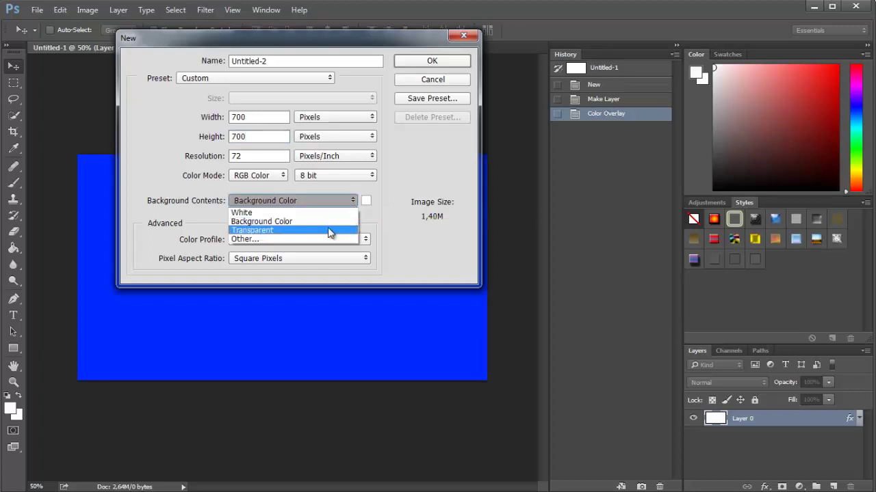
{"action": "left_click", "coordinate": [327, 230]}
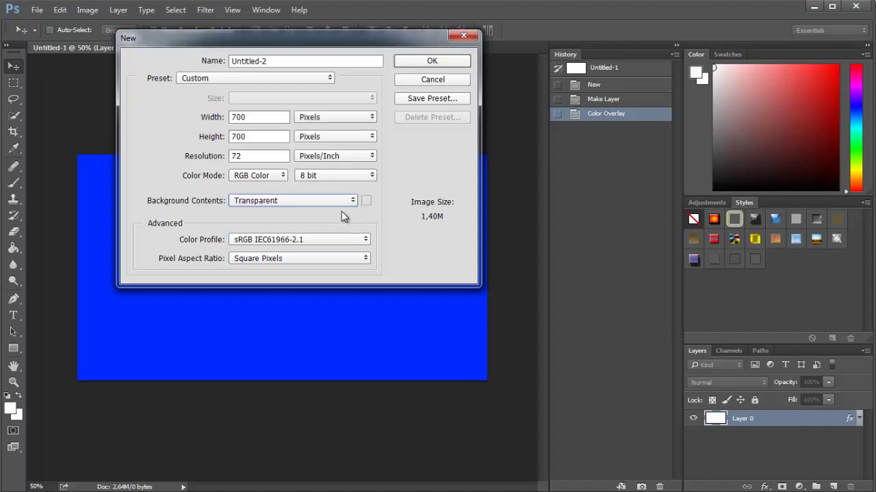
{"action": "left_click", "coordinate": [418, 62]}
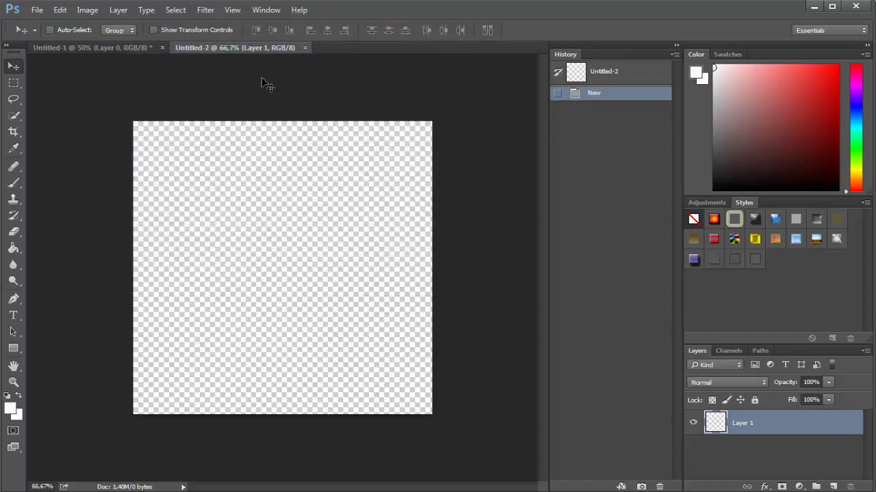
Open the face photo and drag it onto the middle of Untitled-2
{"action": "left_click", "coordinate": [37, 17]}
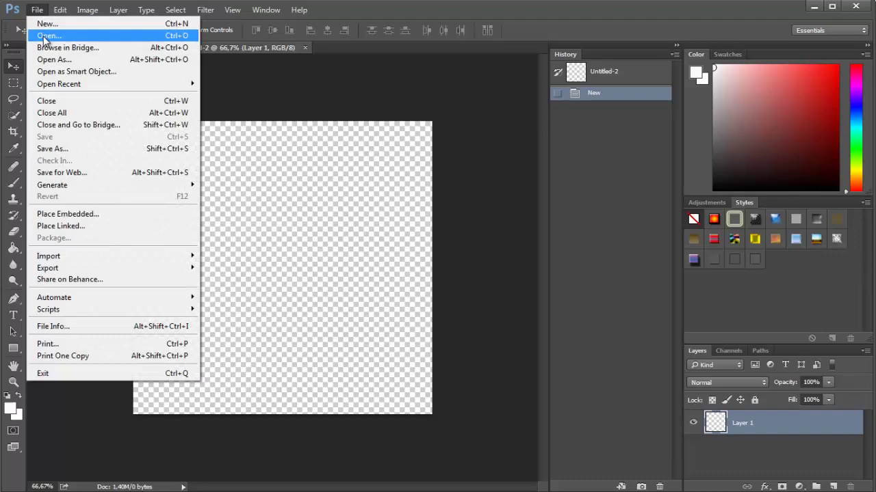
{"action": "left_click", "coordinate": [42, 34]}
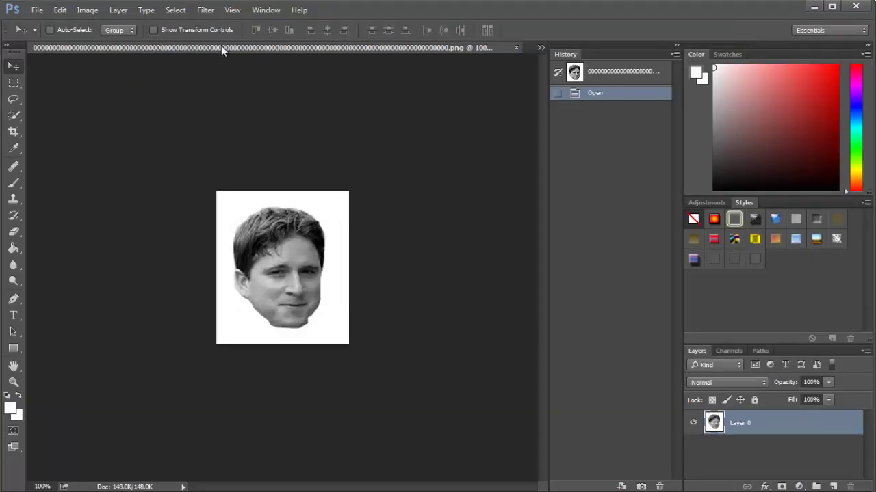
{"action": "left_click_drag", "start_coordinate": [221, 46], "coordinate": [212, 91]}
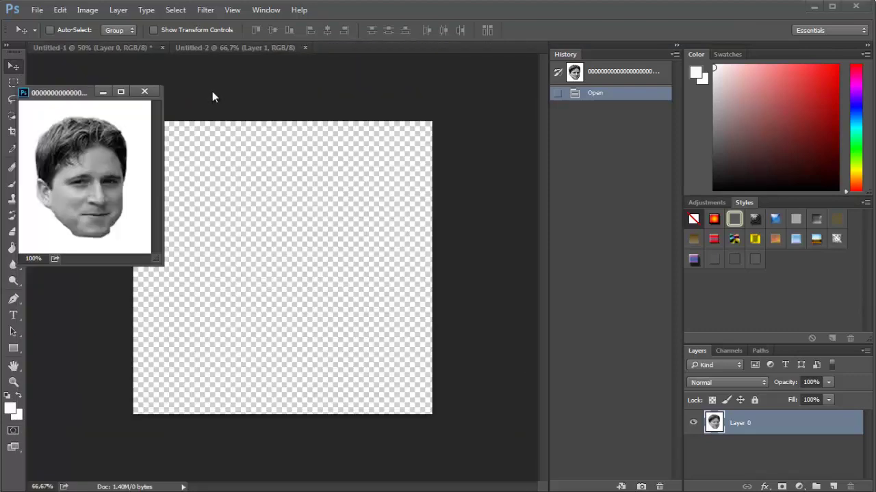
{"action": "left_click_drag", "start_coordinate": [80, 96], "coordinate": [149, 96]}
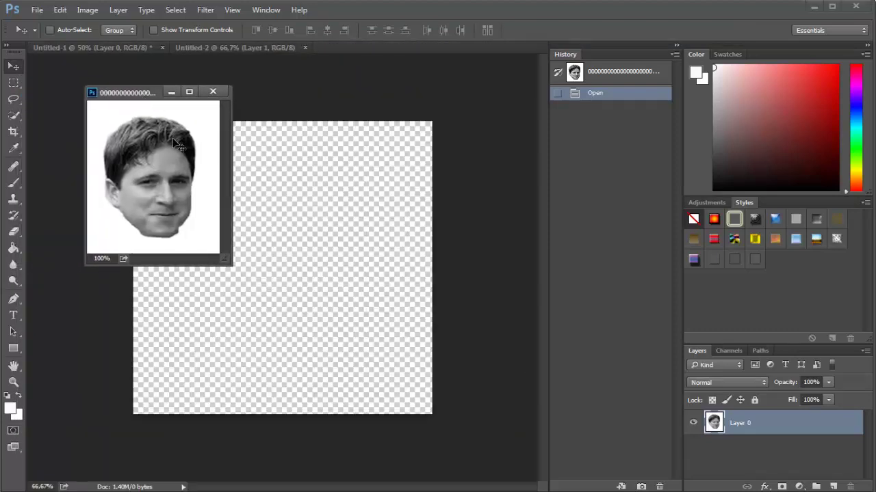
{"action": "left_click_drag", "start_coordinate": [178, 153], "coordinate": [284, 236]}
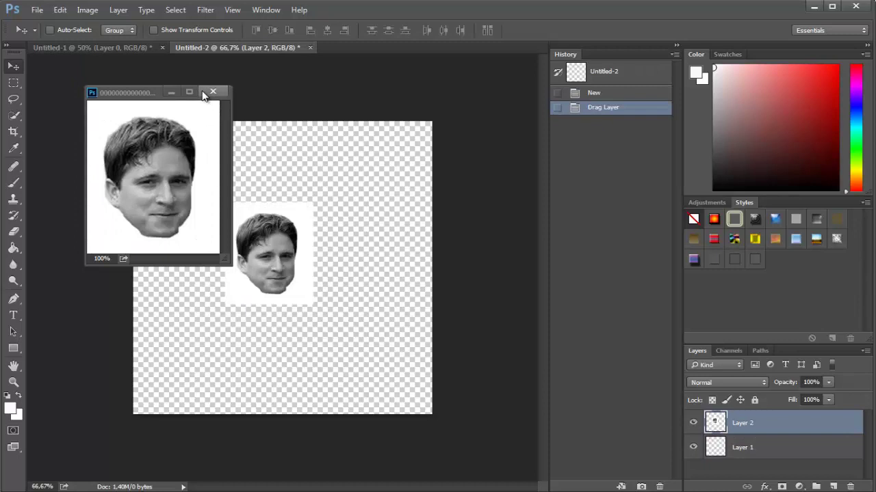
Close the face photo window and Quick Select just the face
{"action": "left_click", "coordinate": [212, 91]}
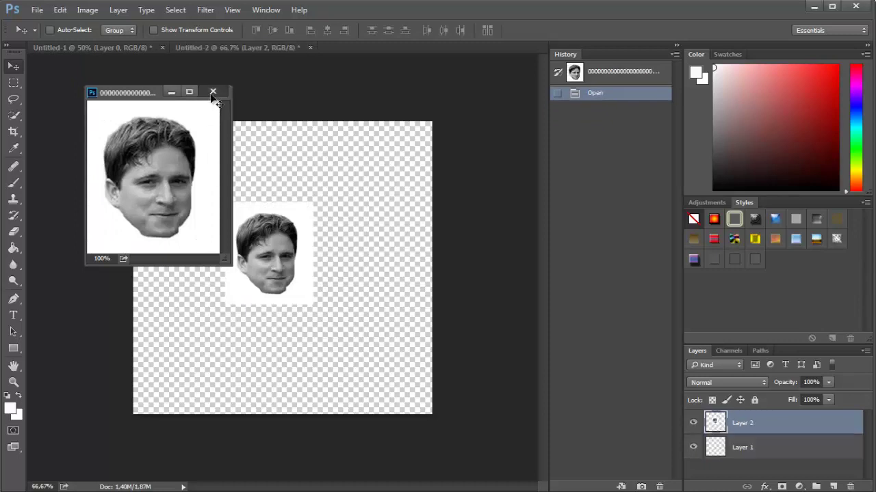
{"action": "left_click", "coordinate": [14, 115]}
{"action": "mouse_move", "coordinate": [249, 234]}
{"action": "left_mouse_down"}
{"action": "mouse_move", "coordinate": [266, 247]}
{"action": "mouse_move", "coordinate": [270, 270]}
{"action": "left_mouse_up"}
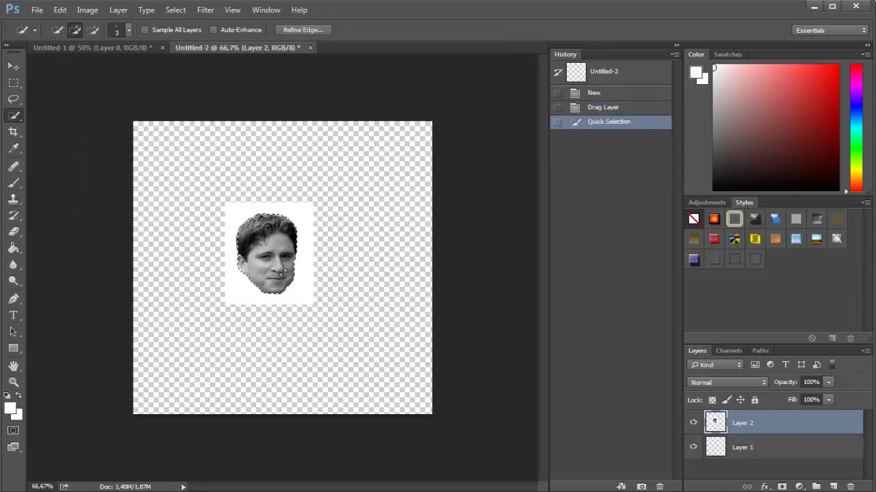
Refine the face selection with Shift Edge -55% and output it to a new layer
{"action": "left_click", "coordinate": [317, 29]}
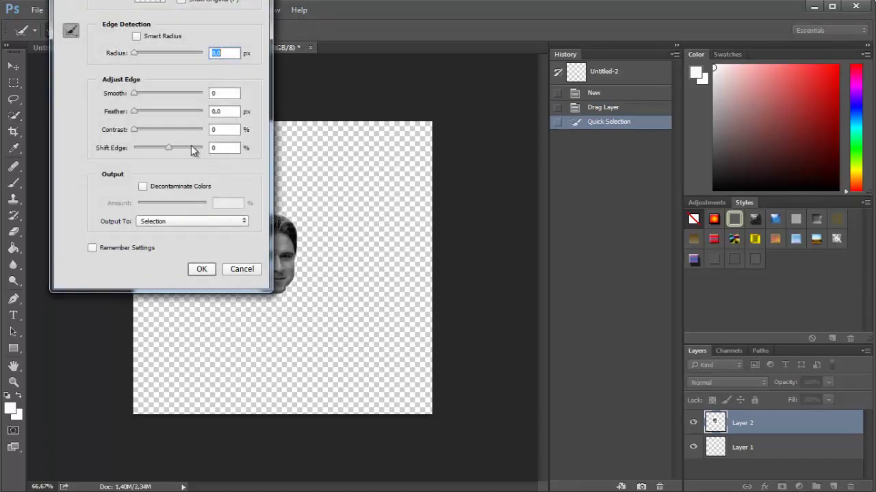
{"action": "left_click_drag", "start_coordinate": [219, 1], "coordinate": [506, 58]}
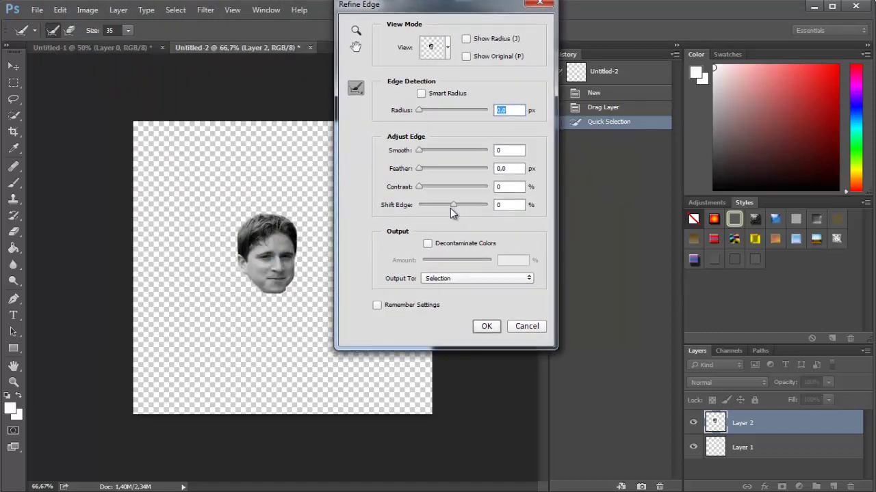
{"action": "mouse_move", "coordinate": [451, 207]}
{"action": "left_mouse_down"}
{"action": "mouse_move", "coordinate": [422, 206]}
{"action": "mouse_move", "coordinate": [435, 207]}
{"action": "left_mouse_up"}
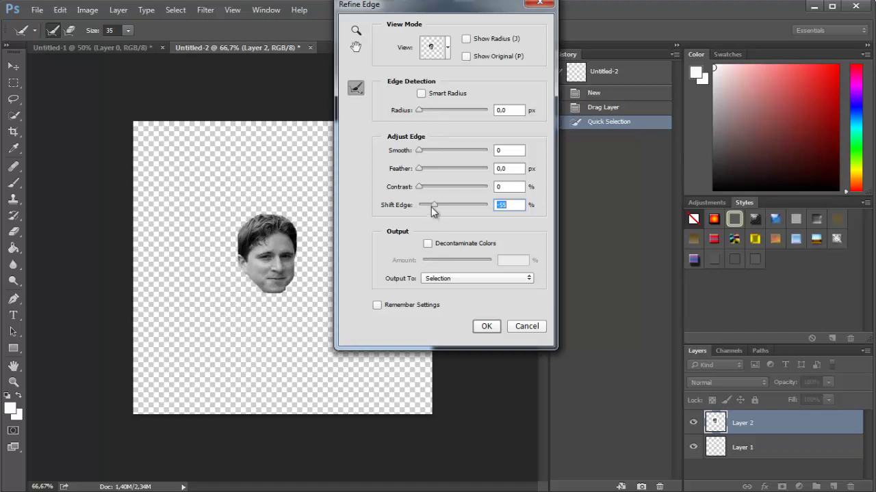
{"action": "left_click", "coordinate": [512, 208]}
{"action": "left_click", "coordinate": [479, 280]}
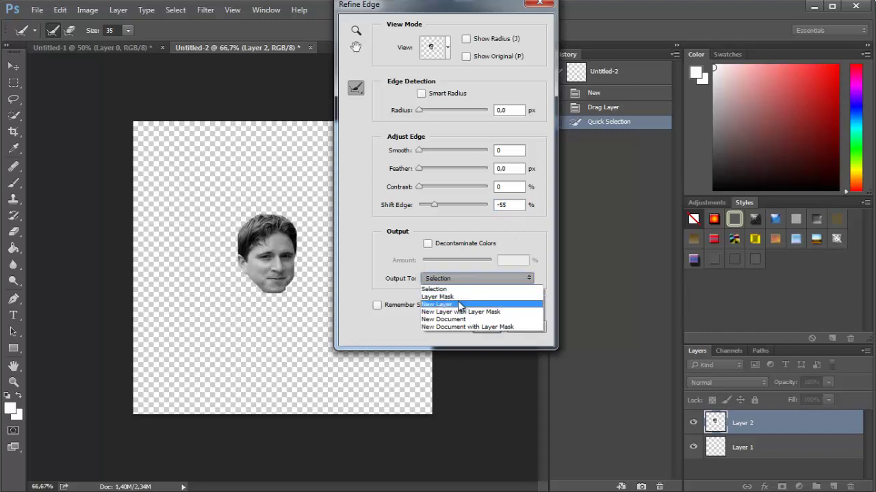
{"action": "left_click", "coordinate": [460, 305]}
{"action": "left_click", "coordinate": [486, 327]}
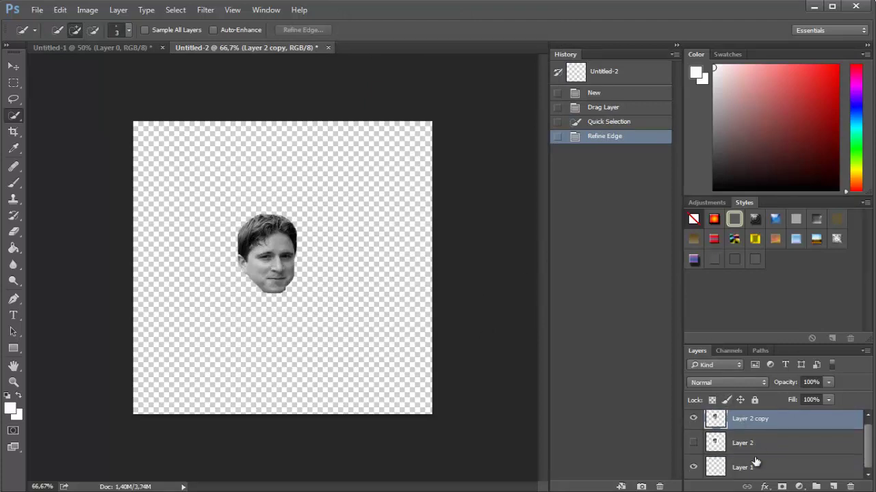
Delete the original Layer 2
{"action": "left_click", "coordinate": [725, 444]}
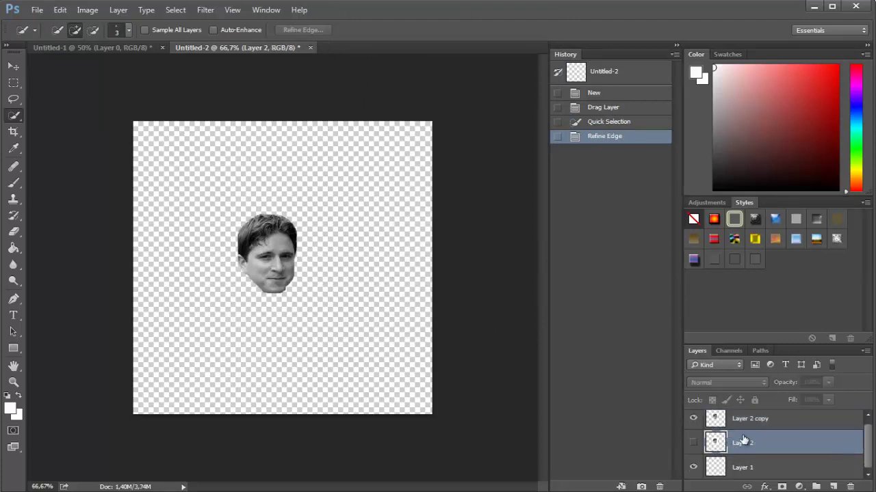
{"action": "right_click", "coordinate": [753, 442]}
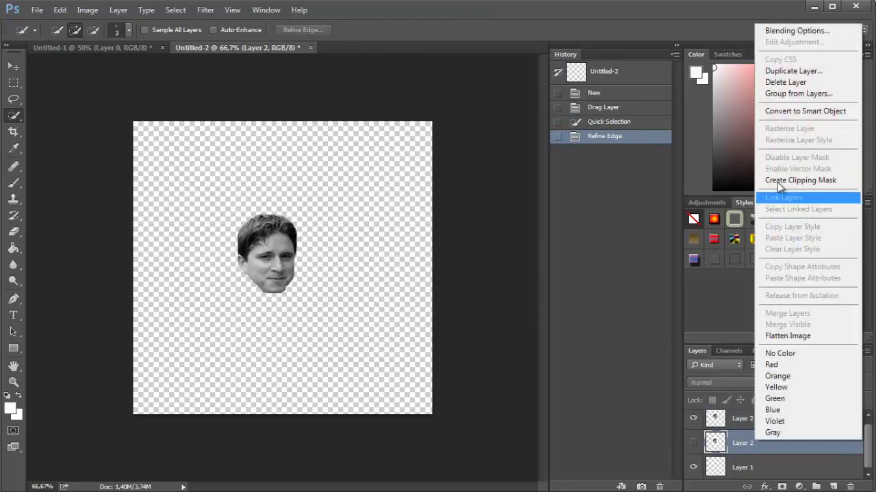
{"action": "left_click", "coordinate": [785, 83]}
{"action": "left_click", "coordinate": [405, 197]}
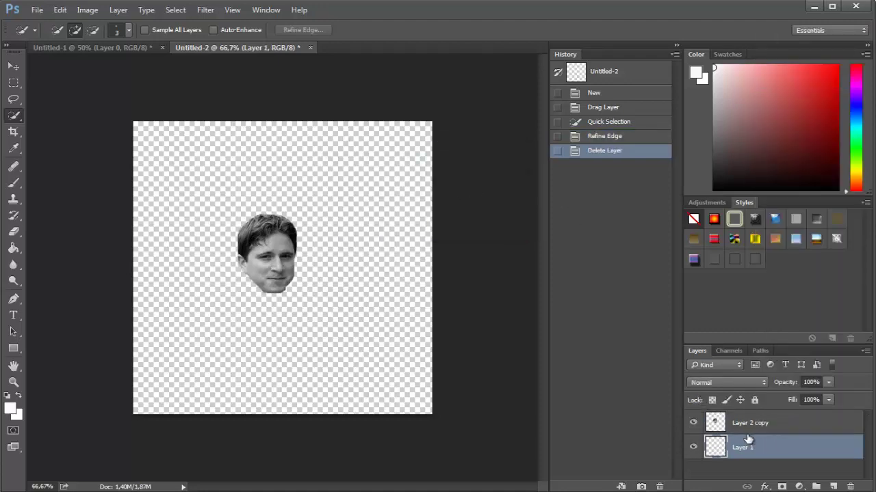
Duplicate Layer 2 copy as Layer 2 copy 2 and move it to the right
{"action": "left_click", "coordinate": [790, 429]}
{"action": "double_click", "coordinate": [789, 427]}
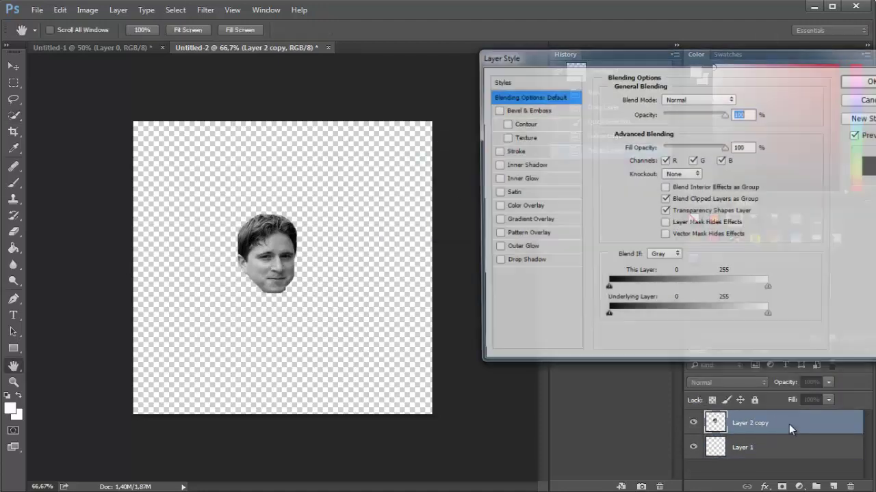
{"action": "key", "text": "Escape"}
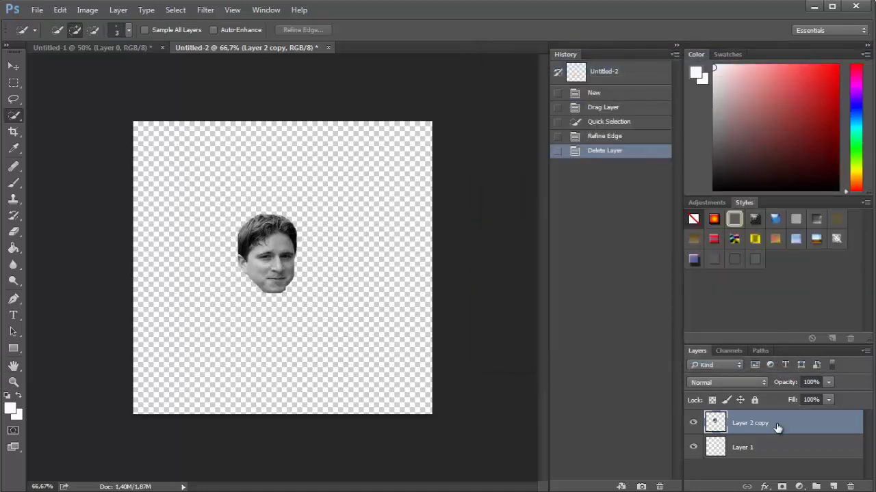
{"action": "right_click", "coordinate": [777, 425]}
{"action": "left_click", "coordinate": [821, 55]}
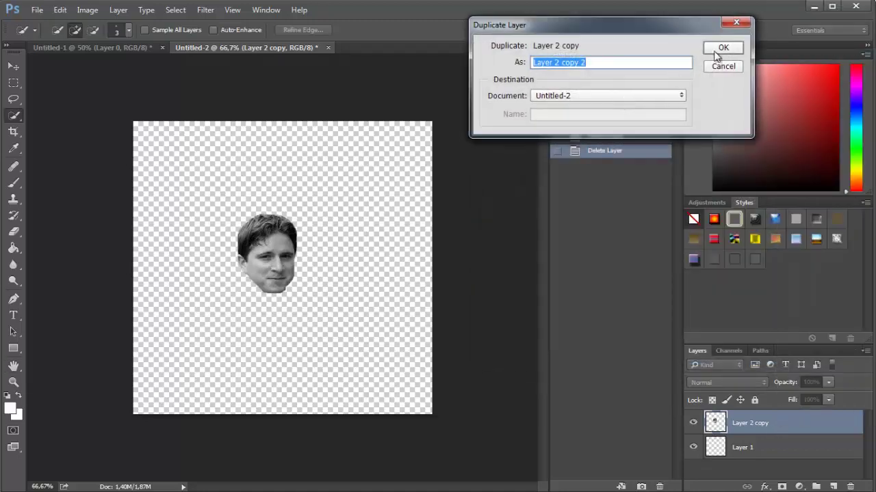
{"action": "left_click", "coordinate": [725, 48]}
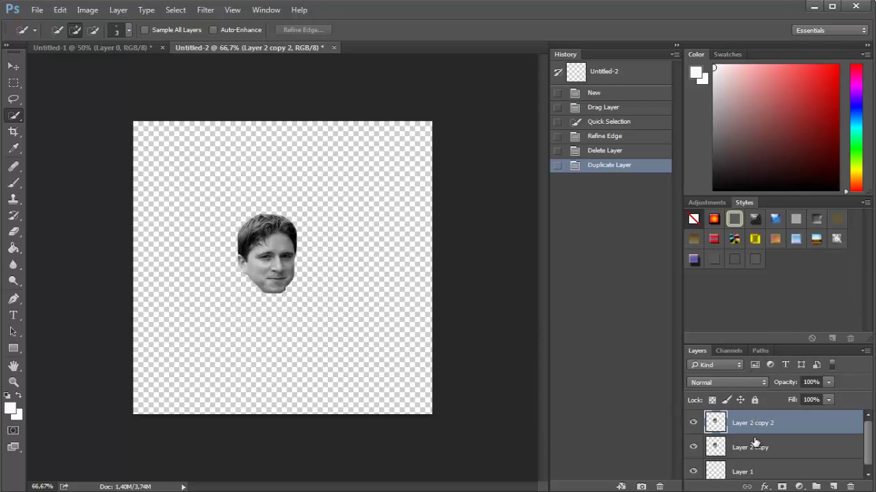
{"action": "left_click", "coordinate": [13, 66]}
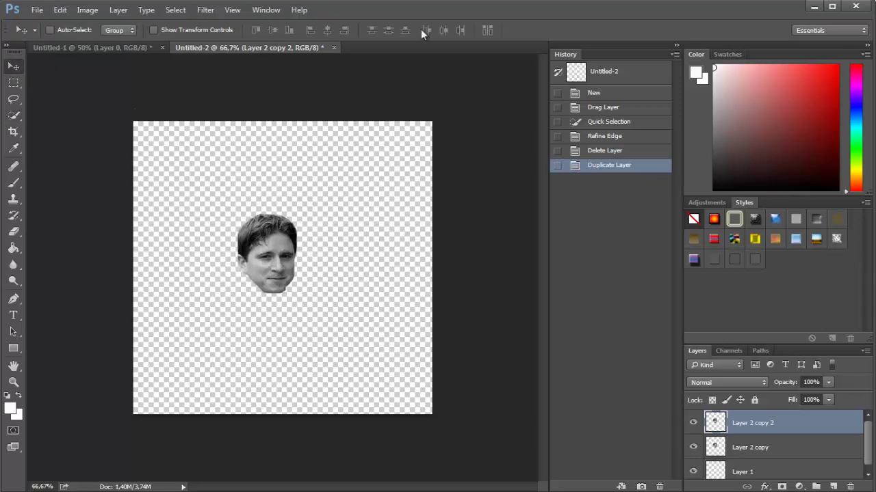
{"action": "left_click_drag", "start_coordinate": [287, 254], "coordinate": [338, 265]}
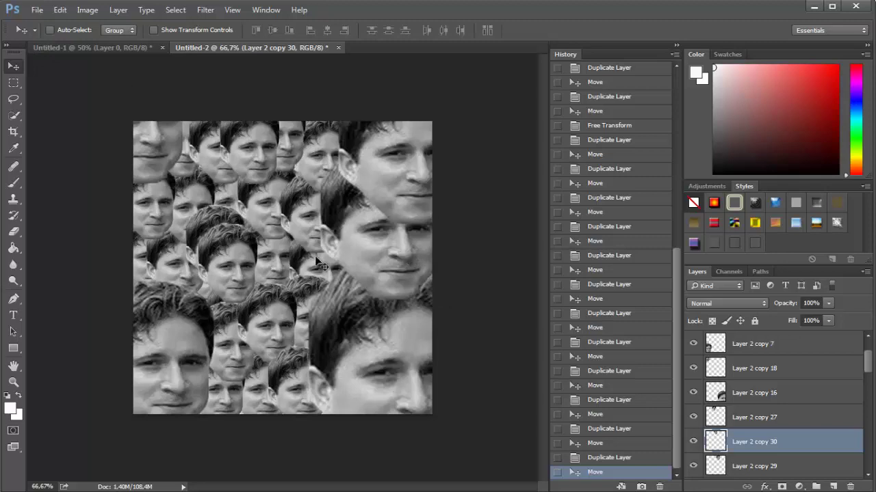
Define the face collage as a pattern named 'Kappa' and close Untitled-2
{"action": "left_click", "coordinate": [60, 9]}
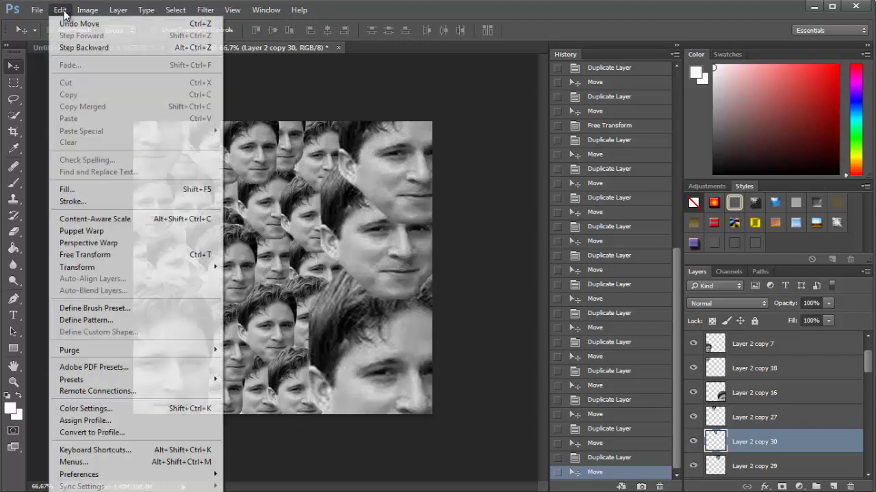
{"action": "left_click", "coordinate": [90, 320]}
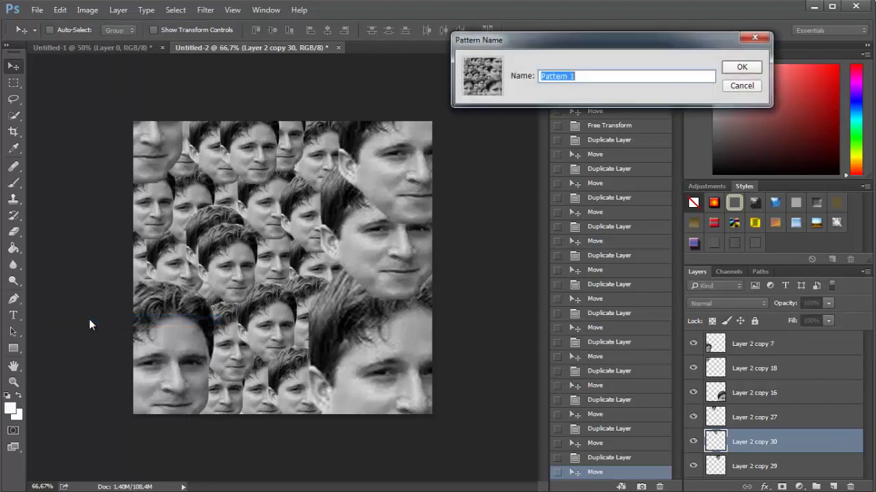
{"action": "type", "text": "Kappa"}
{"action": "left_click", "coordinate": [745, 68]}
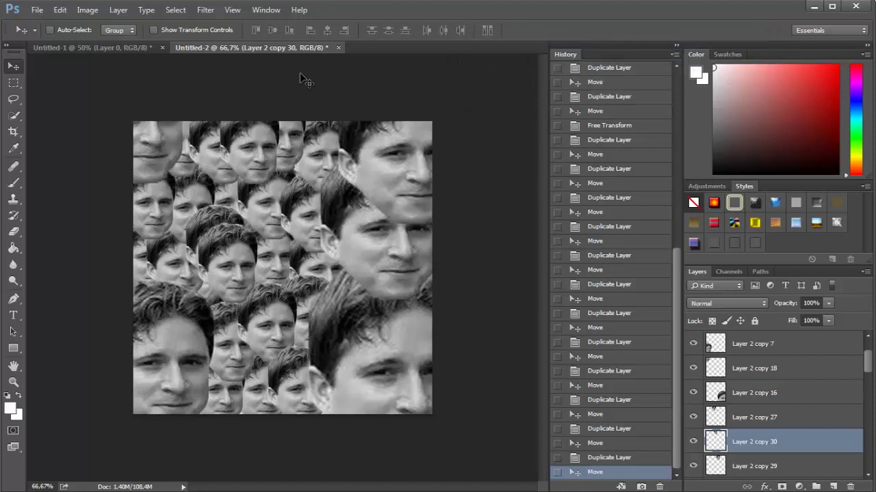
{"action": "left_click", "coordinate": [338, 48]}
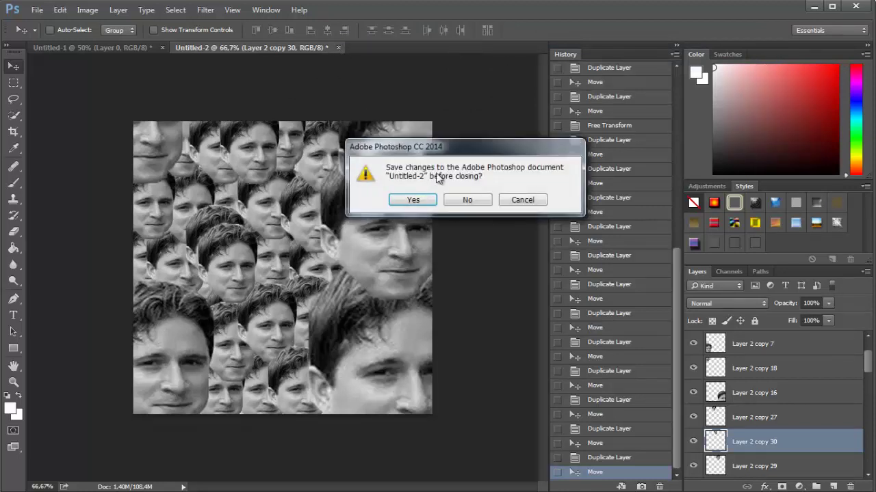
Discard Untitled-2, then give Shape 1 a Pattern Overlay using the Kappa face pattern
{"action": "left_click", "coordinate": [465, 200]}
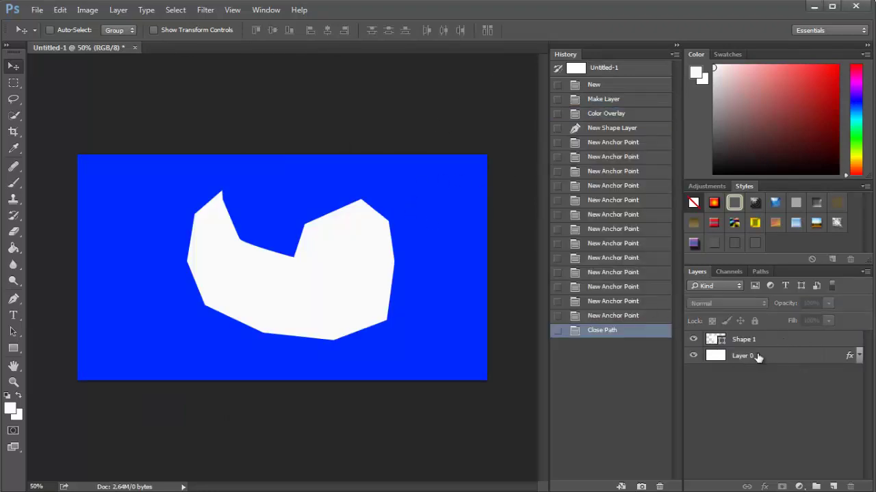
{"action": "left_click", "coordinate": [759, 344]}
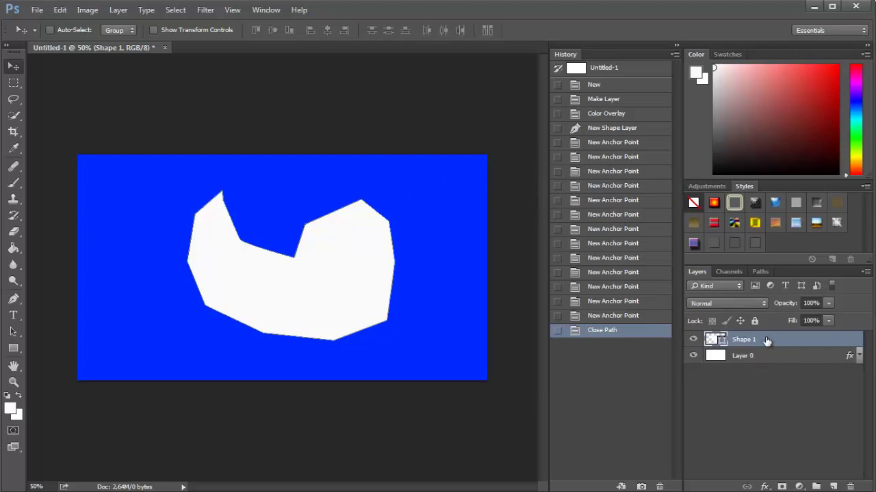
{"action": "double_click", "coordinate": [766, 337]}
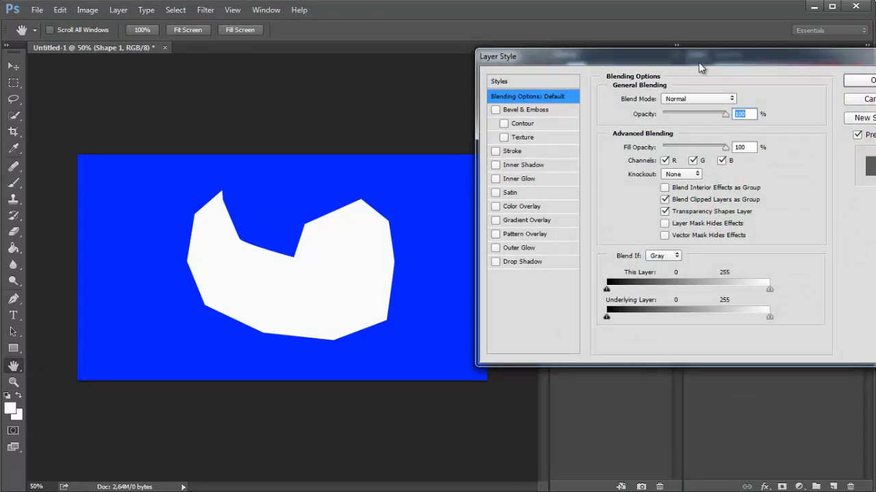
{"action": "left_click_drag", "start_coordinate": [696, 58], "coordinate": [634, 73]}
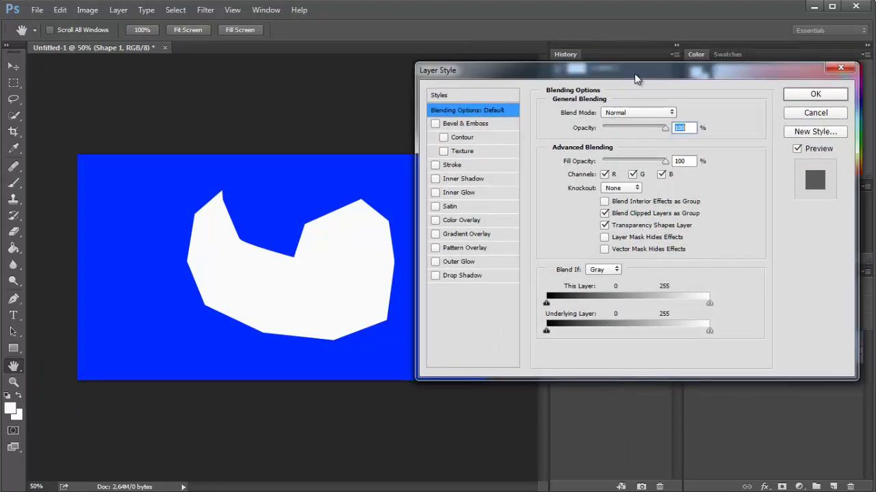
{"action": "left_click", "coordinate": [434, 249]}
{"action": "left_click", "coordinate": [631, 158]}
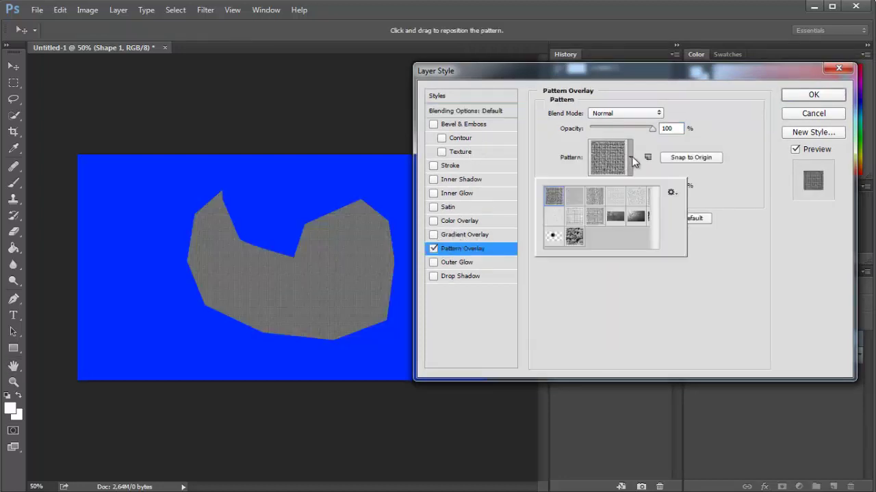
{"action": "left_click", "coordinate": [575, 238]}
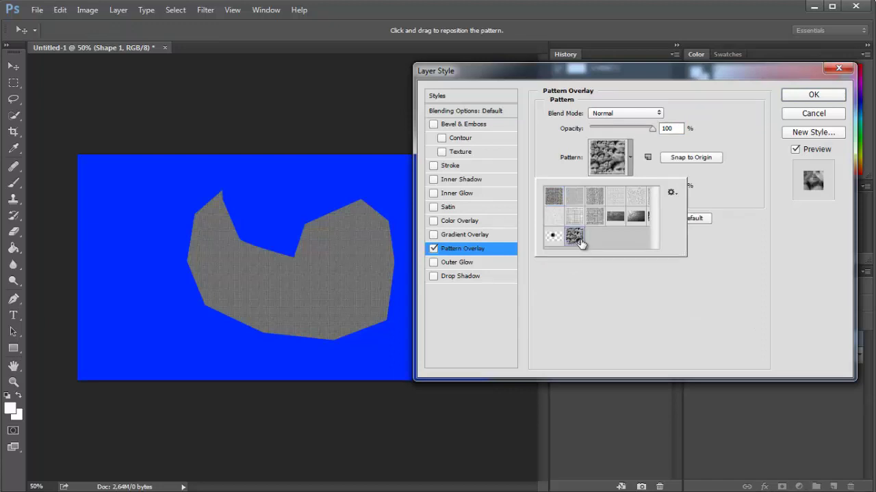
{"action": "left_click", "coordinate": [744, 200]}
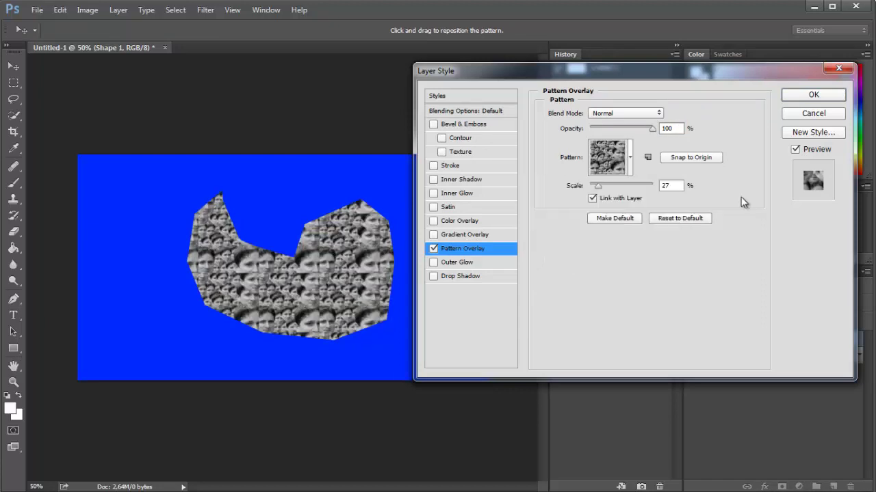